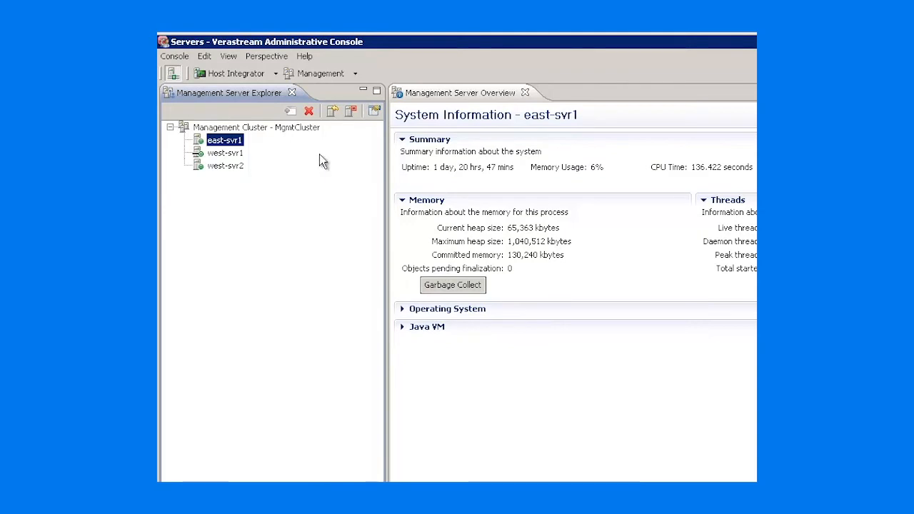
# - Open the Host Integrator session servers perspective and add the session server west-svr1 to the installation's servers
pyautogui.click(275, 74)
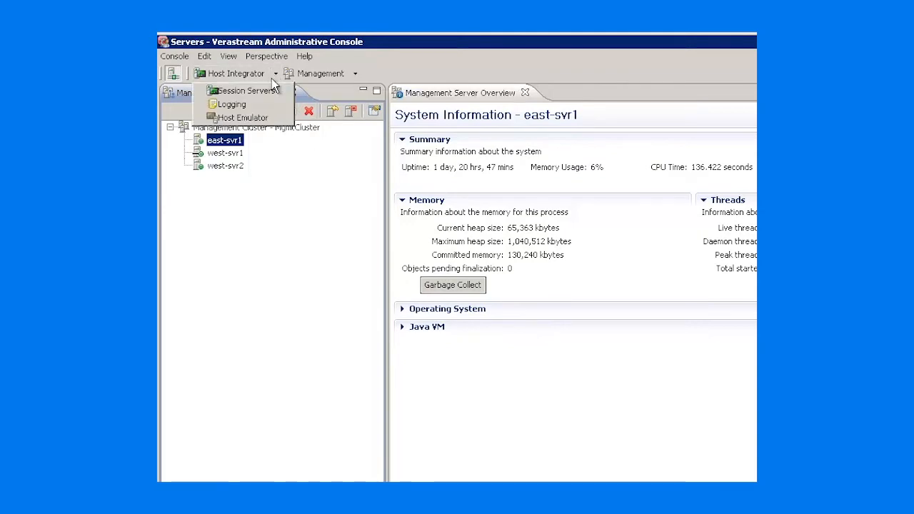
pyautogui.click(270, 93)
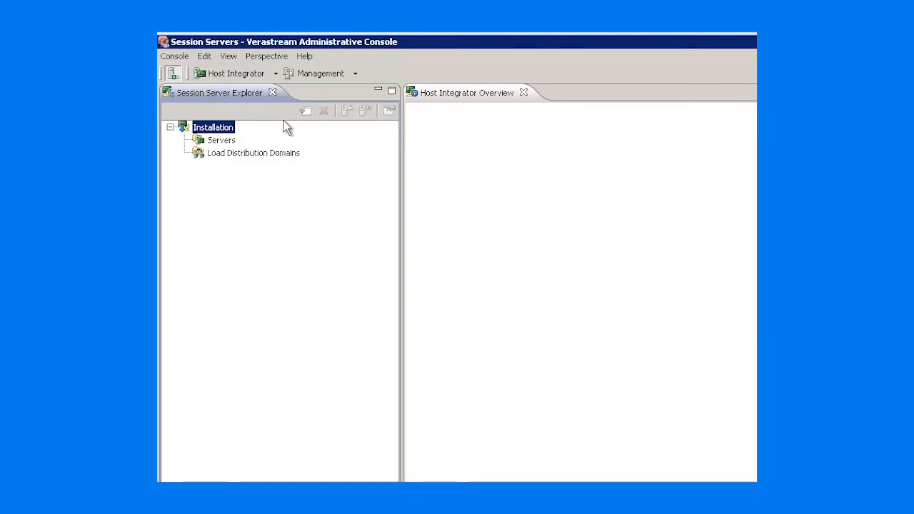
pyautogui.click(221, 140)
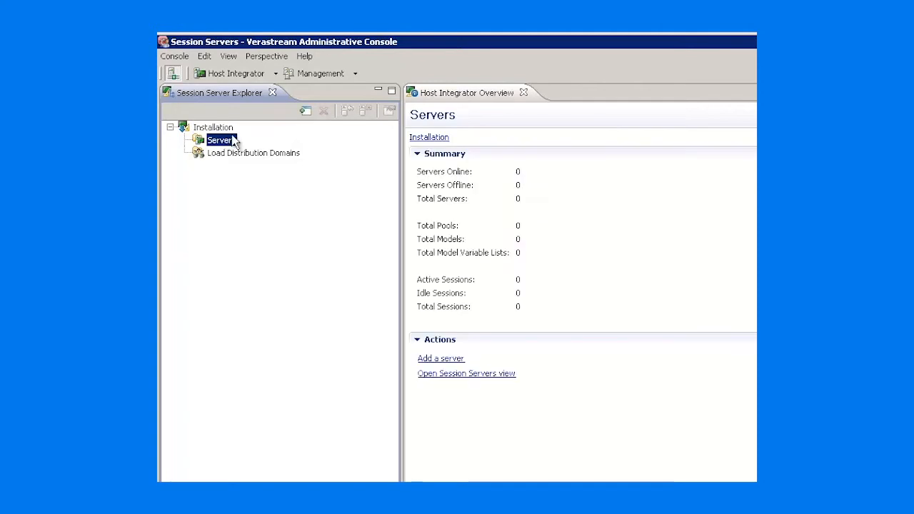
pyautogui.click(305, 113)
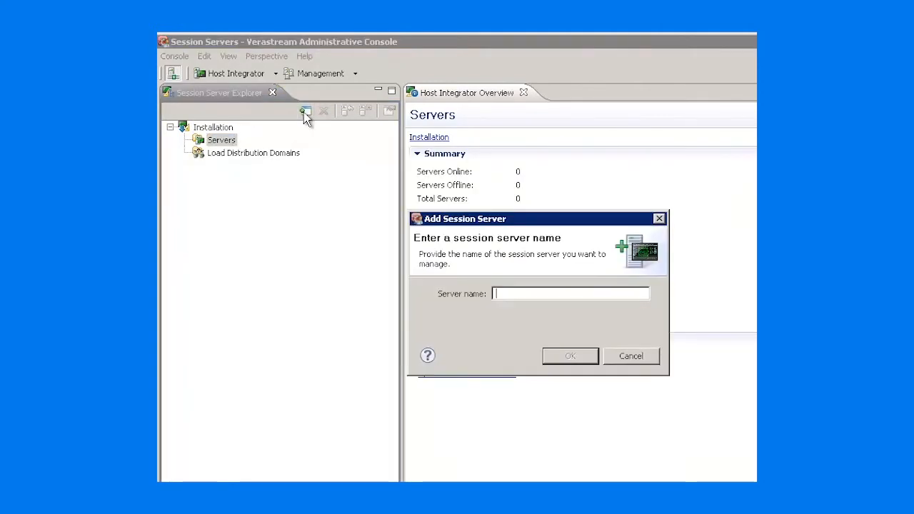
pyautogui.write('west-svr')
pyautogui.press('Return')
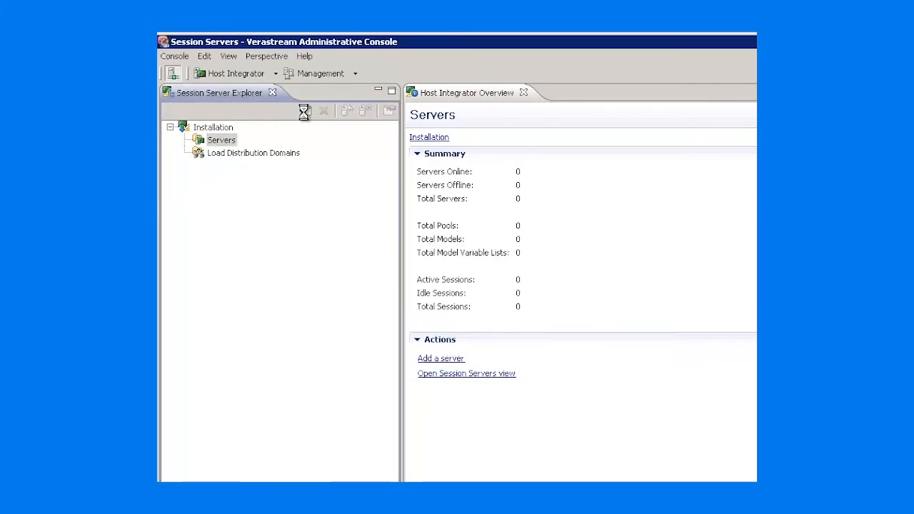
pyautogui.click(227, 141)
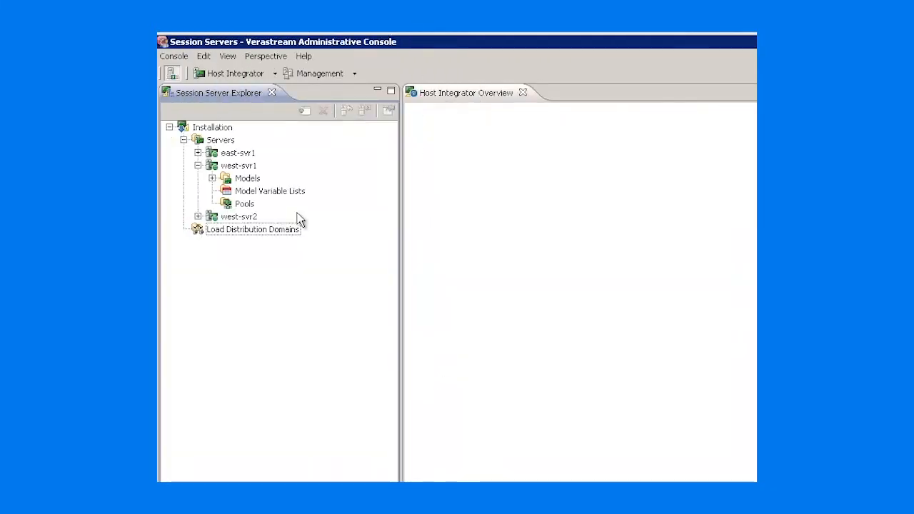
# - Expand the Models folders of east-svr1, west-svr1 and west-svr2 to check which models are deployed on each server
pyautogui.click(197, 153)
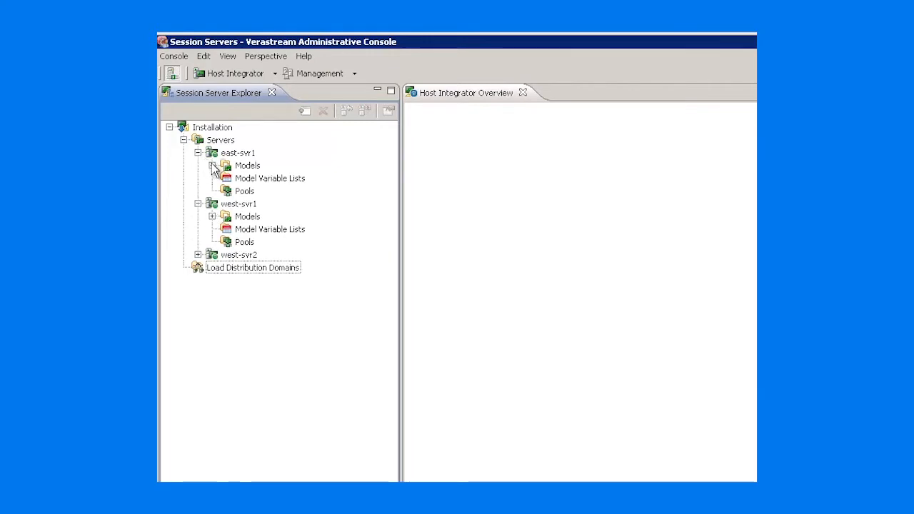
pyautogui.click(212, 165)
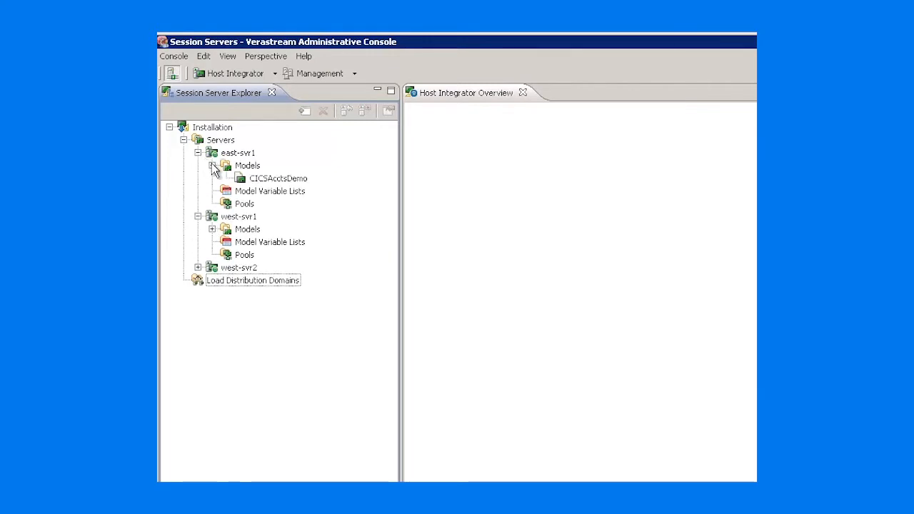
pyautogui.click(212, 229)
pyautogui.click(198, 280)
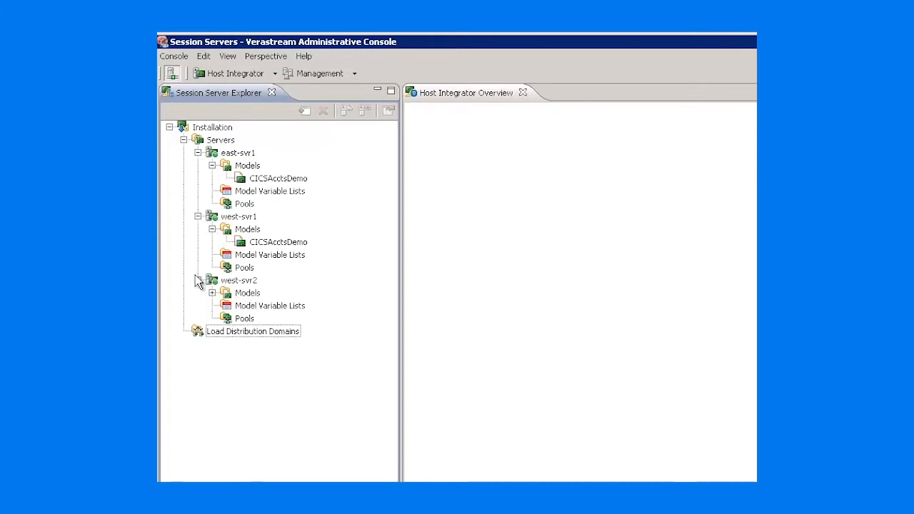
pyautogui.click(212, 275)
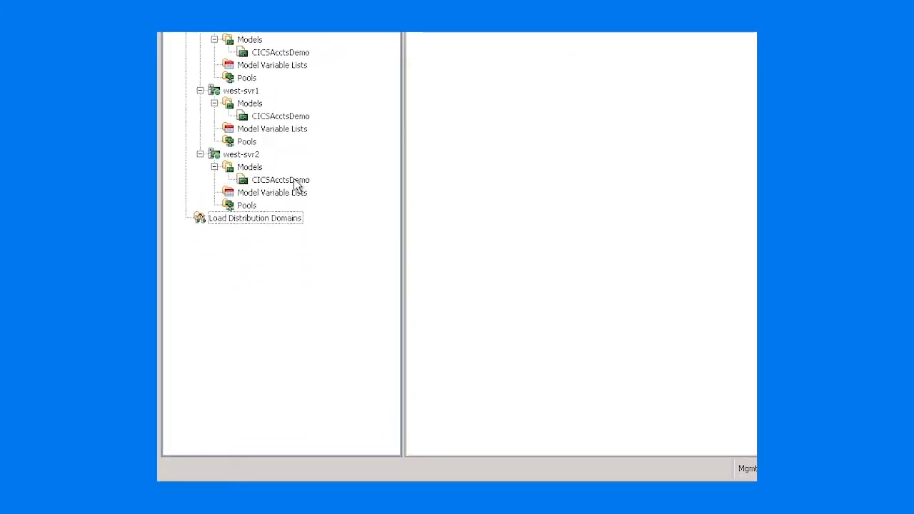
# - Add a load distribution domain named West
pyautogui.click(267, 224)
pyautogui.rightClick(268, 226)
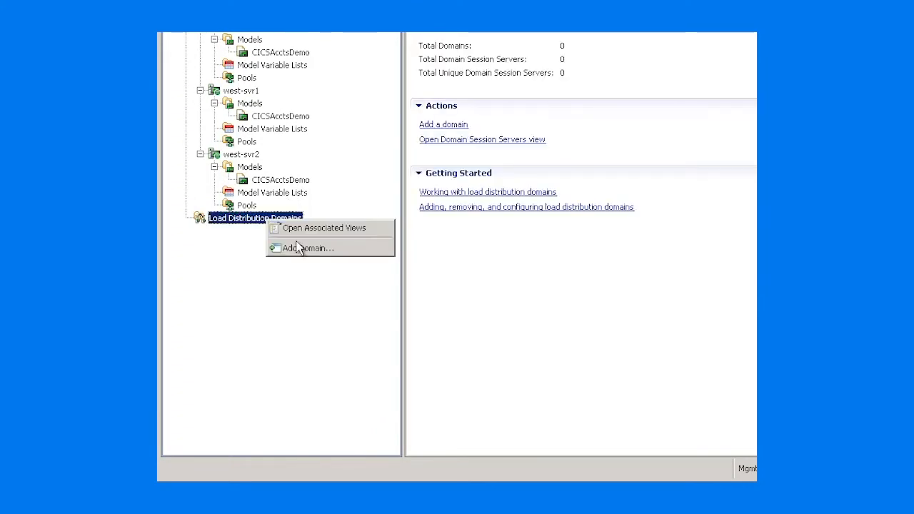
pyautogui.click(298, 248)
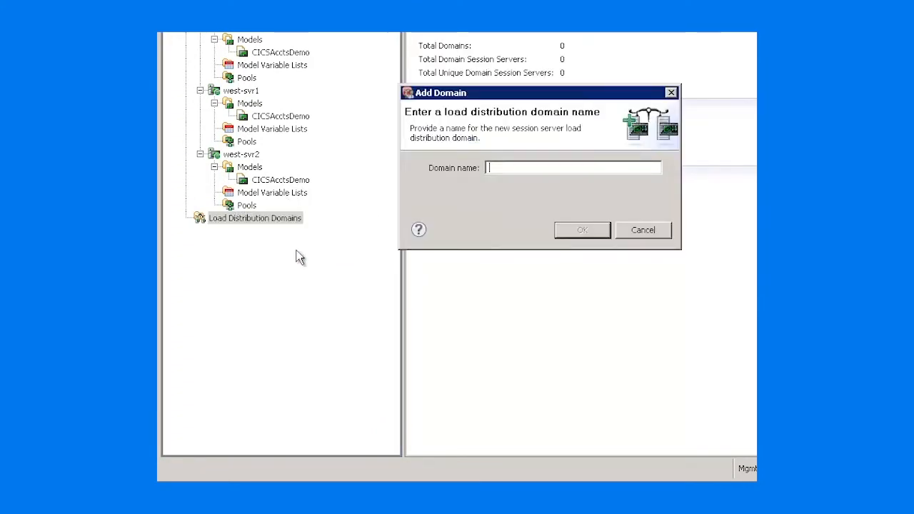
pyautogui.write('West')
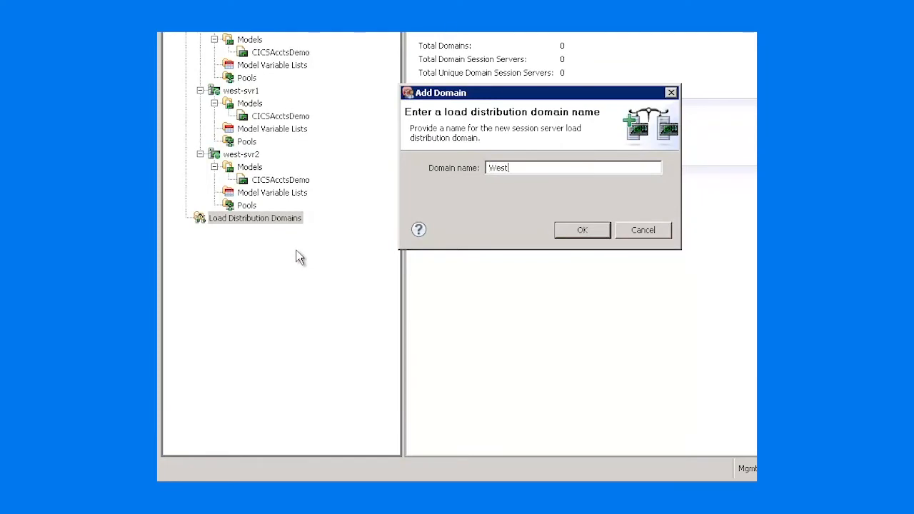
pyautogui.press('Return')
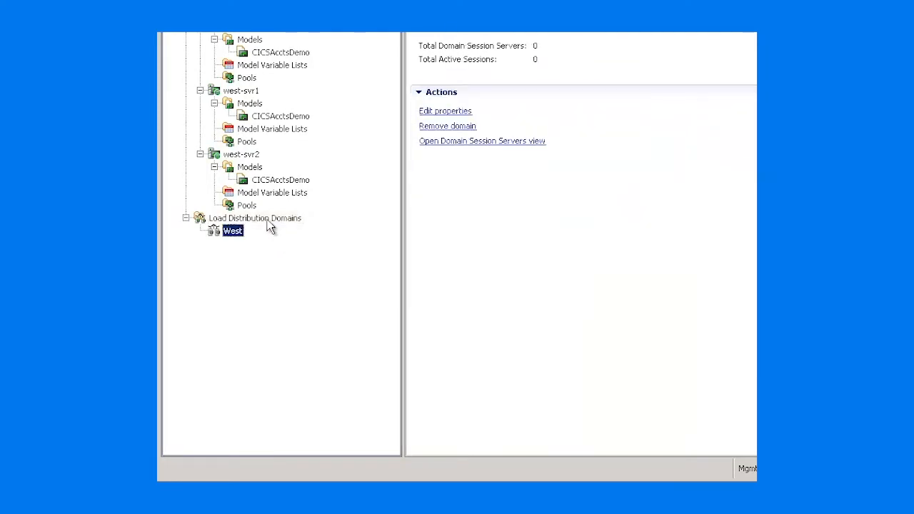
# - Add a second load distribution domain named East
pyautogui.click(262, 217)
pyautogui.rightClick(294, 220)
pyautogui.click(293, 249)
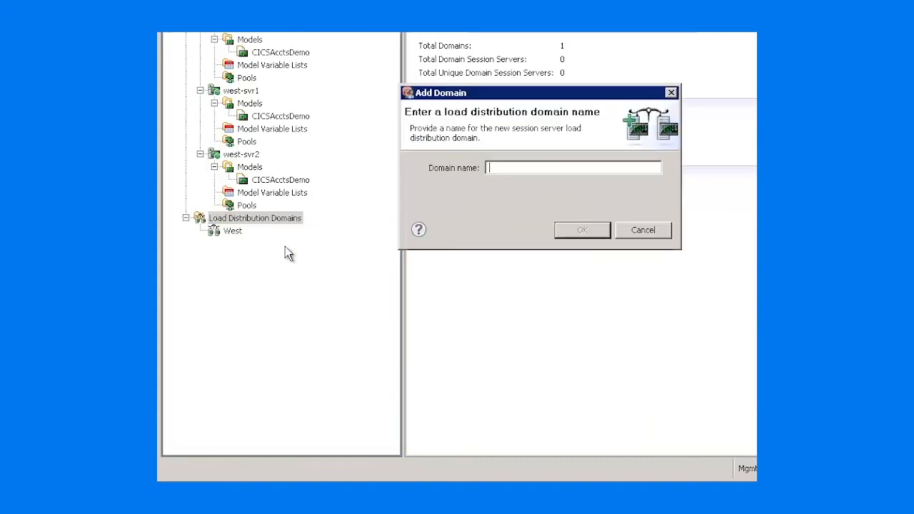
pyautogui.write('East')
pyautogui.press('Return')
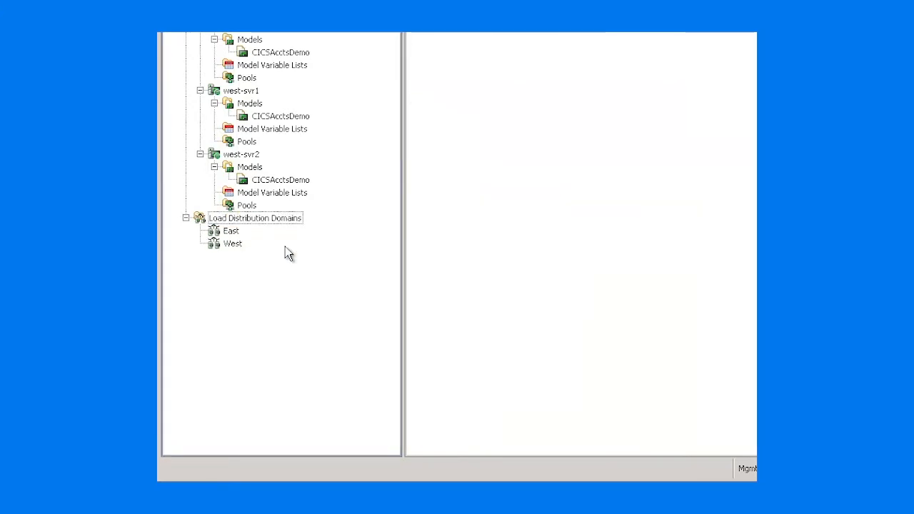
# - In the West domain's properties, add session servers west-svr1 and west-svr2, each with weight 100 and priority 0
pyautogui.click(234, 248)
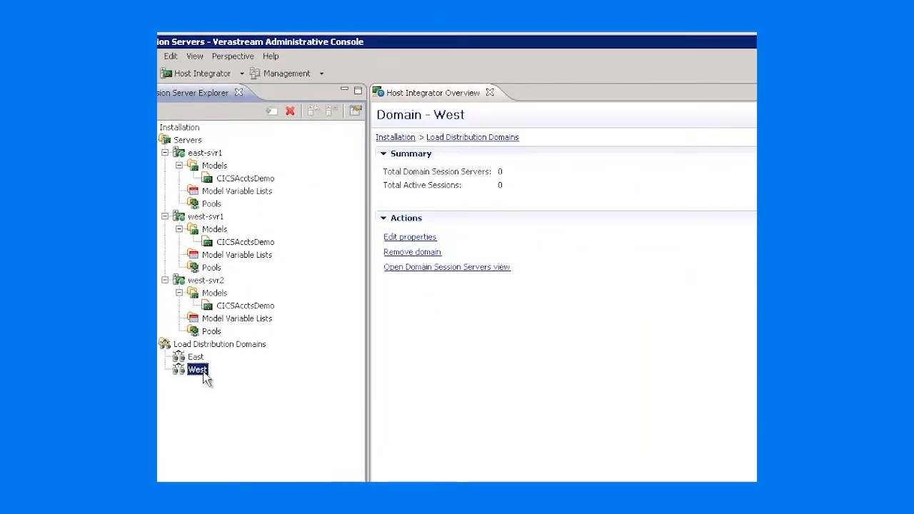
pyautogui.rightClick(204, 374)
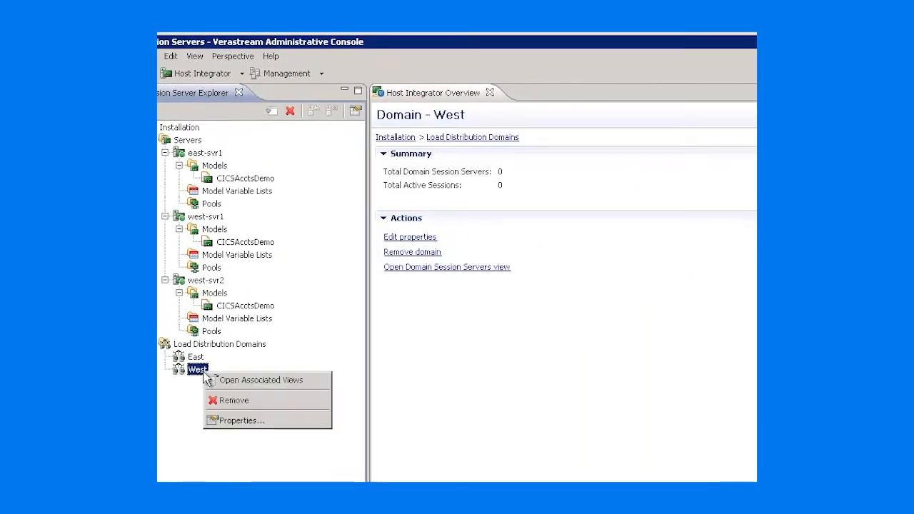
pyautogui.click(235, 419)
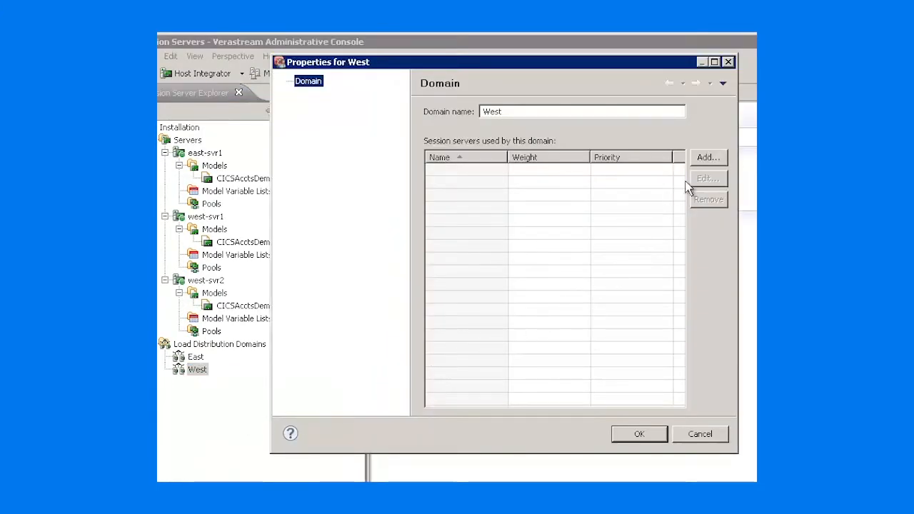
pyautogui.click(704, 160)
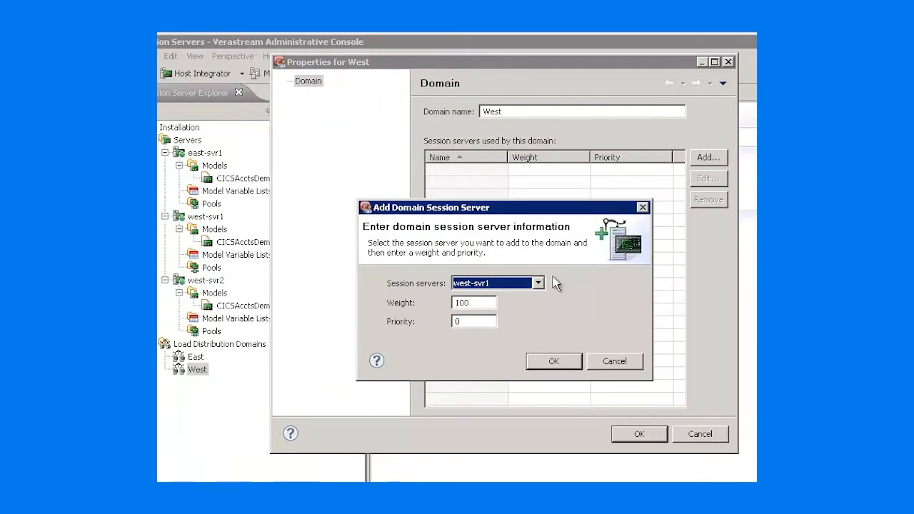
pyautogui.click(538, 282)
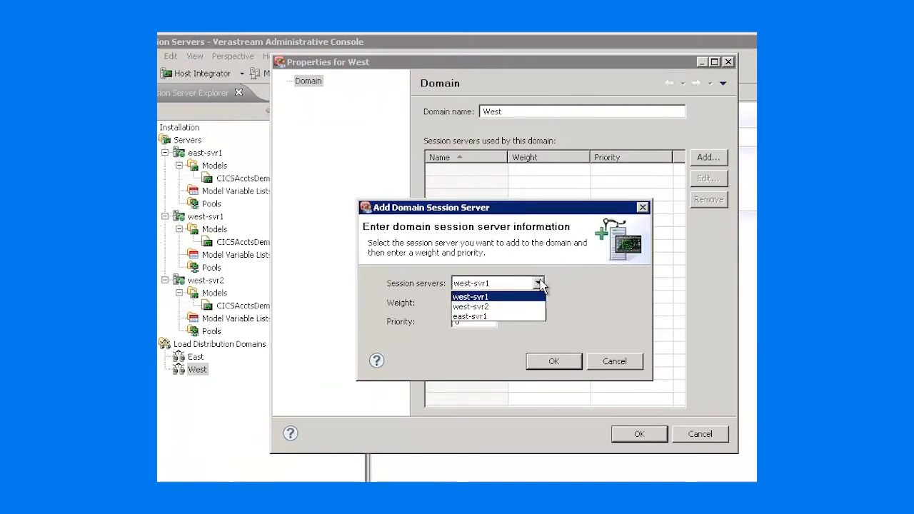
pyautogui.click(498, 297)
pyautogui.click(552, 361)
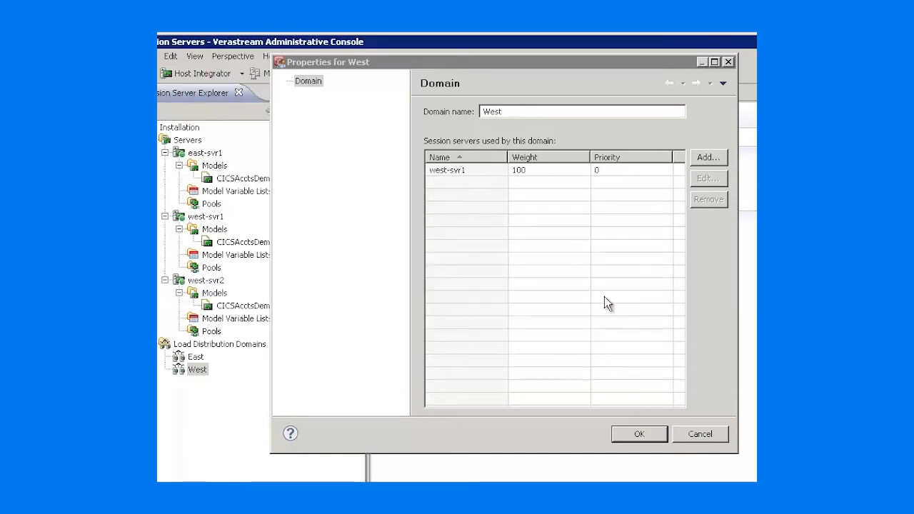
pyautogui.click(709, 158)
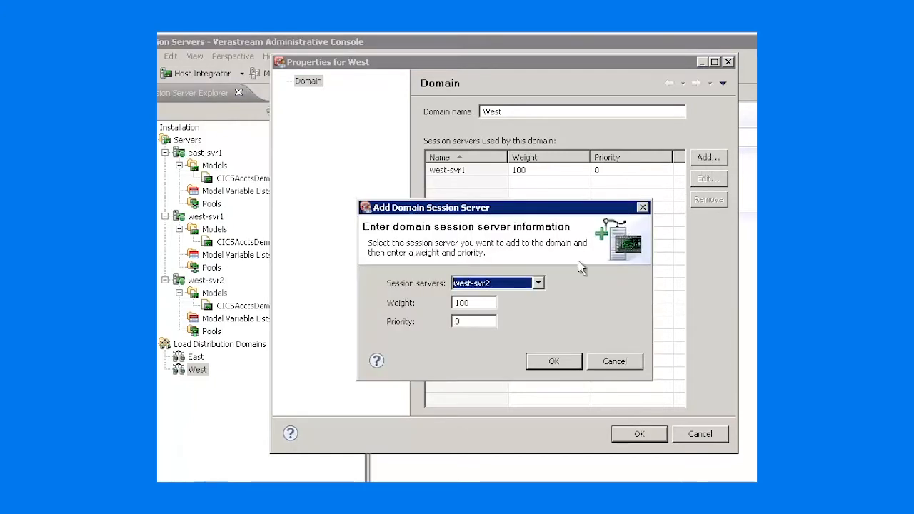
pyautogui.click(552, 361)
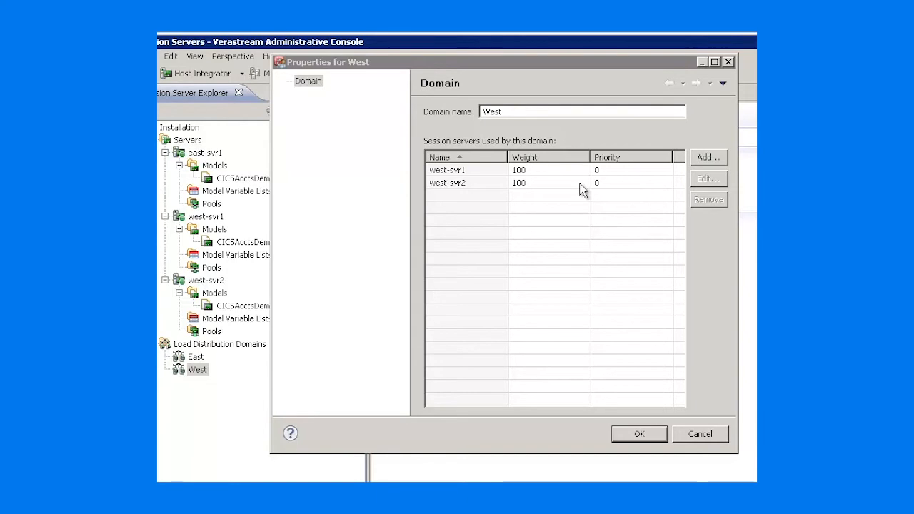
# - Set the weight of west-svr1 in the West domain to 50
pyautogui.click(546, 170)
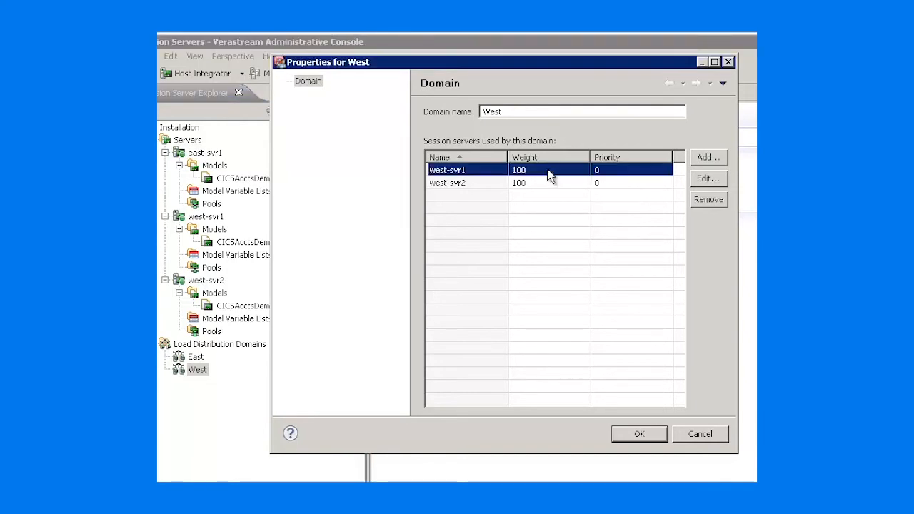
pyautogui.click(705, 178)
pyautogui.moveTo(482, 298); pyautogui.dragTo(432, 299)
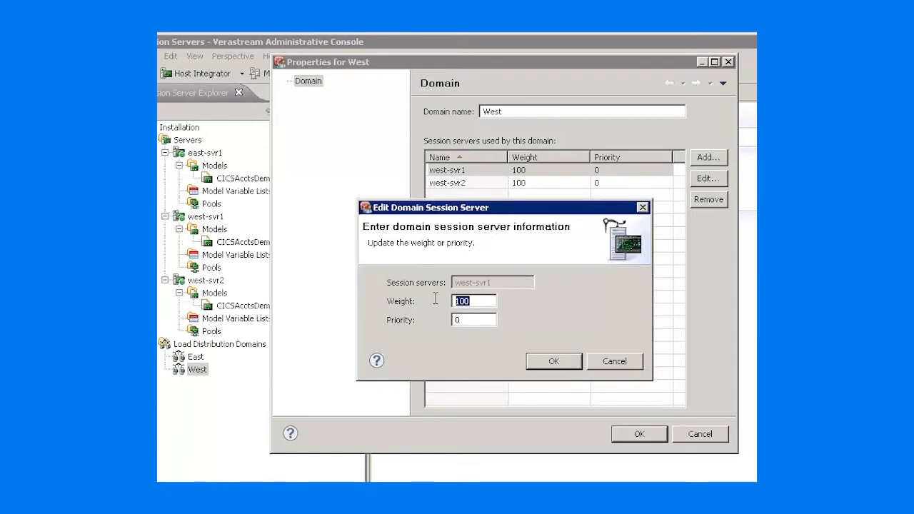
pyautogui.write('50')
pyautogui.press('Return')
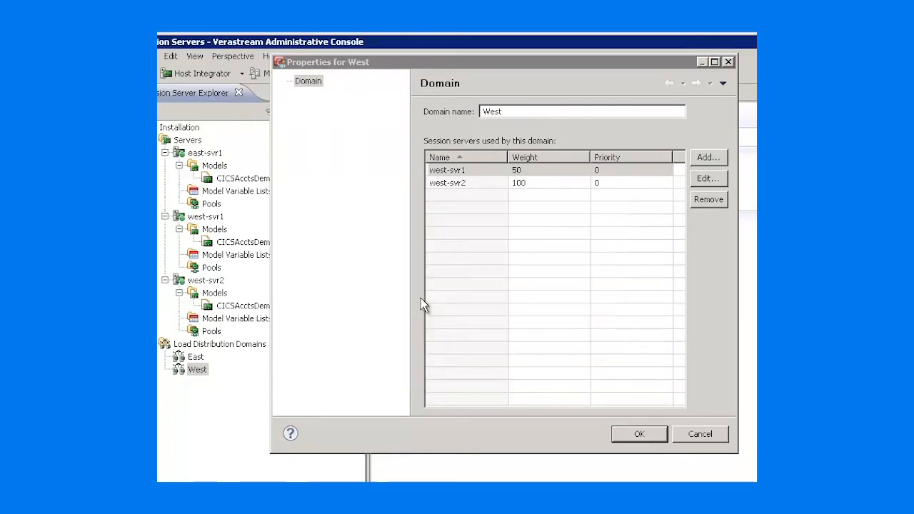
# - Set the weight of west-svr2 in the West domain to 50 and save the domain's properties
pyautogui.click(542, 184)
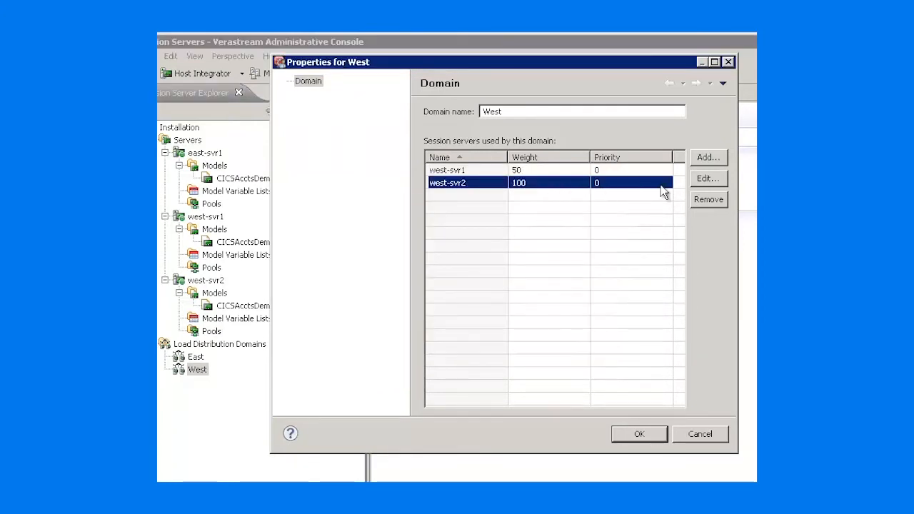
pyautogui.click(705, 178)
pyautogui.moveTo(482, 301); pyautogui.dragTo(437, 300)
pyautogui.write('50')
pyautogui.press('Return')
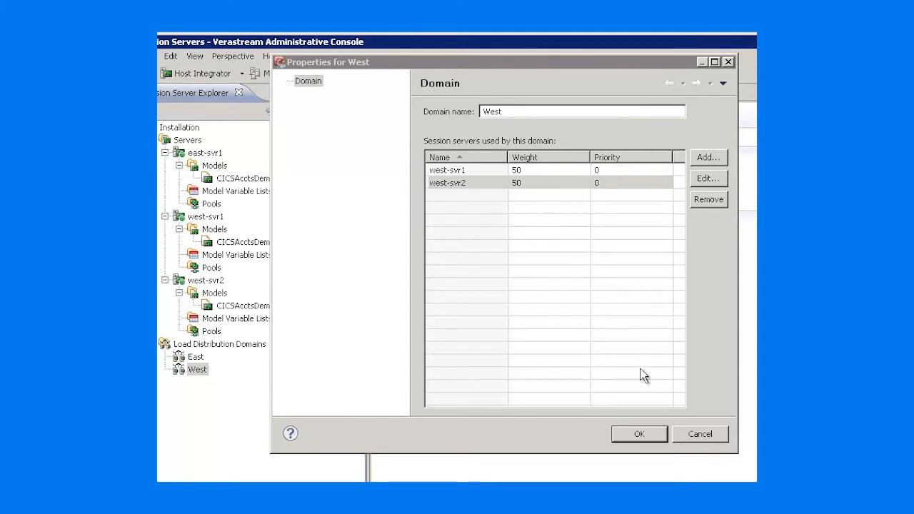
pyautogui.click(634, 436)
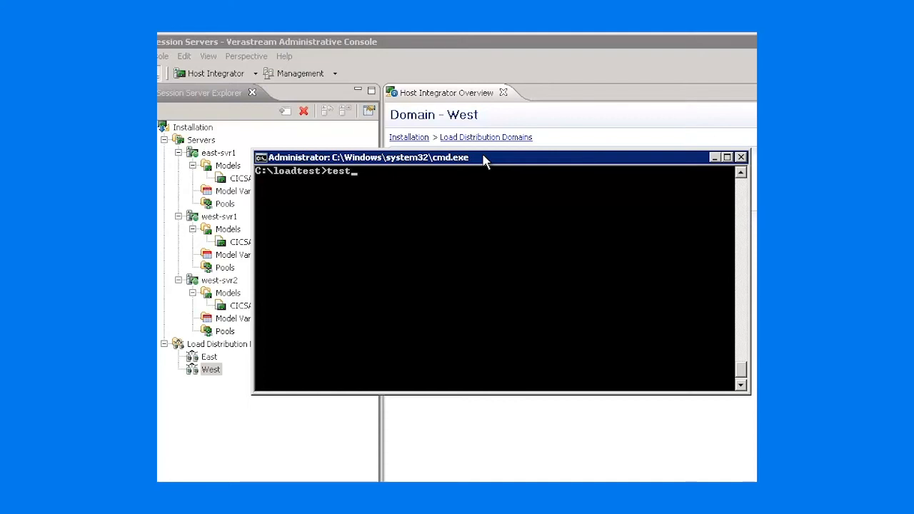
# - Switch to the command prompt and run the test command from C:\loadtest
pyautogui.press('Return')
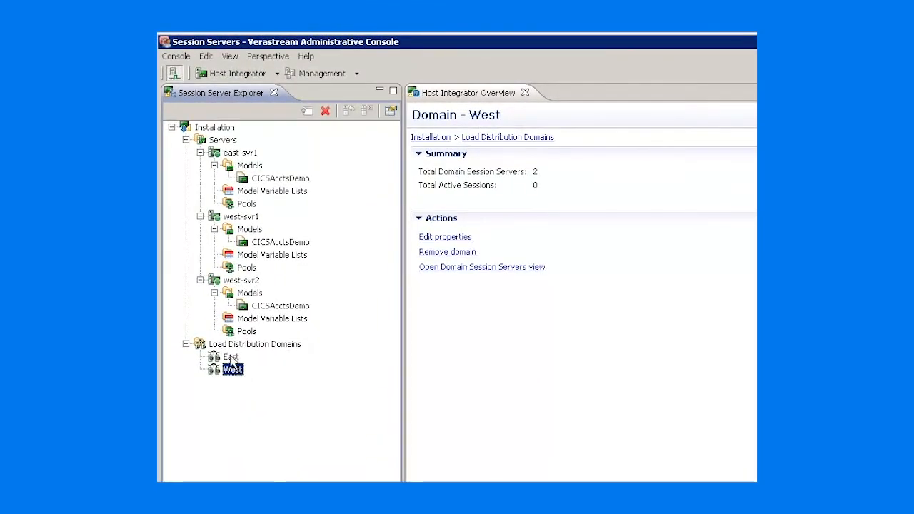
# - In the East domain's properties, add session server east-svr1 with weight 100 and priority 0
pyautogui.click(231, 357)
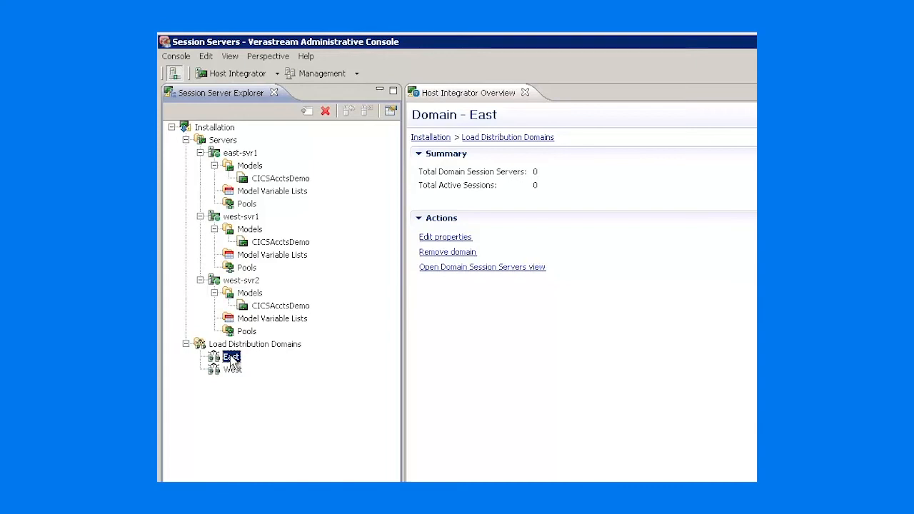
pyautogui.rightClick(232, 360)
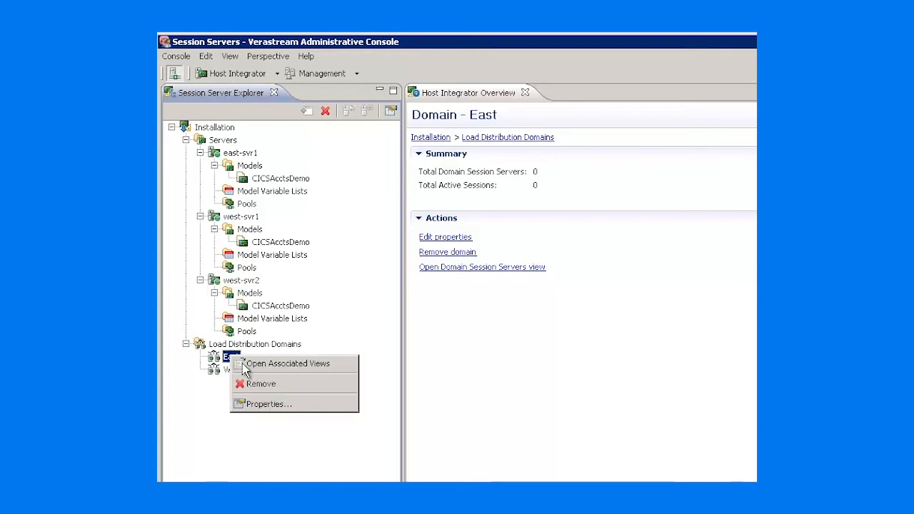
pyautogui.click(256, 402)
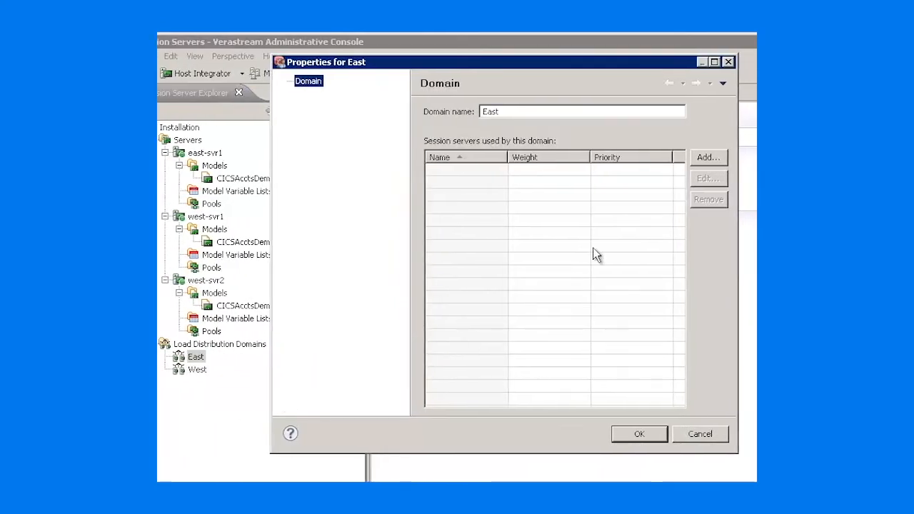
pyautogui.click(705, 158)
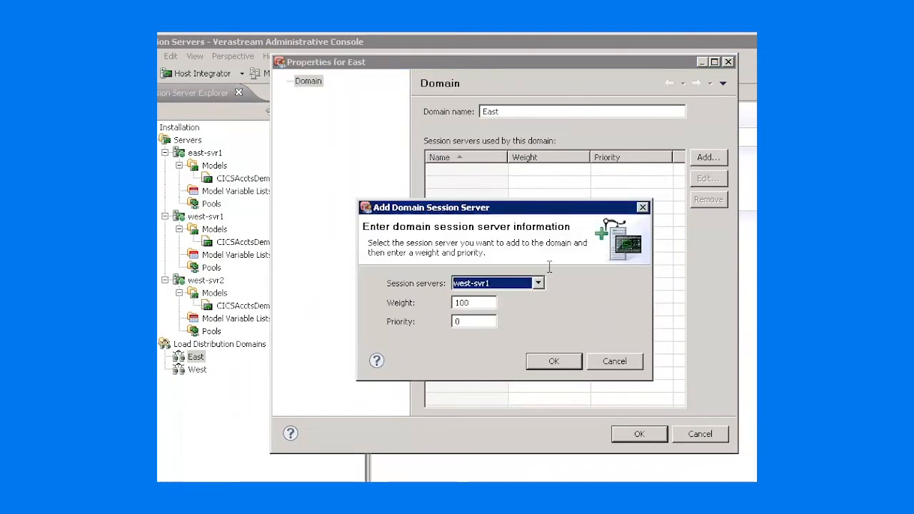
pyautogui.click(538, 283)
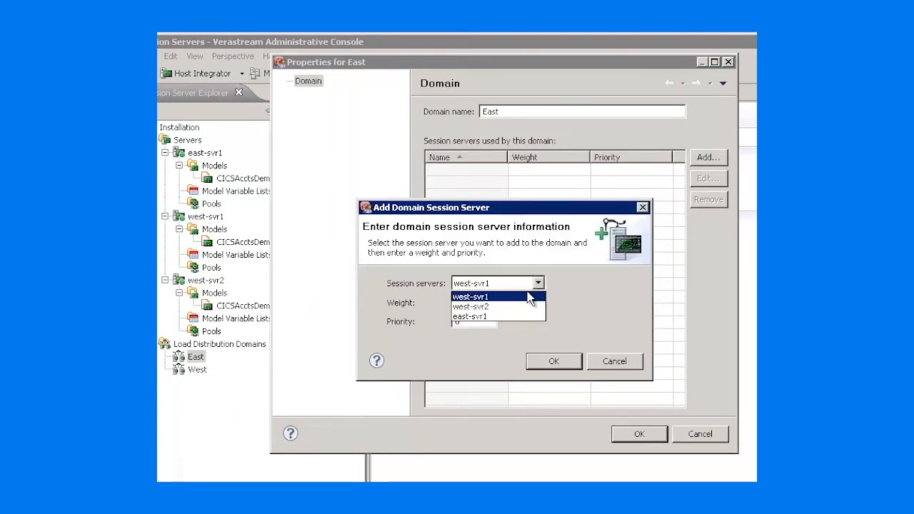
pyautogui.click(491, 318)
pyautogui.click(551, 361)
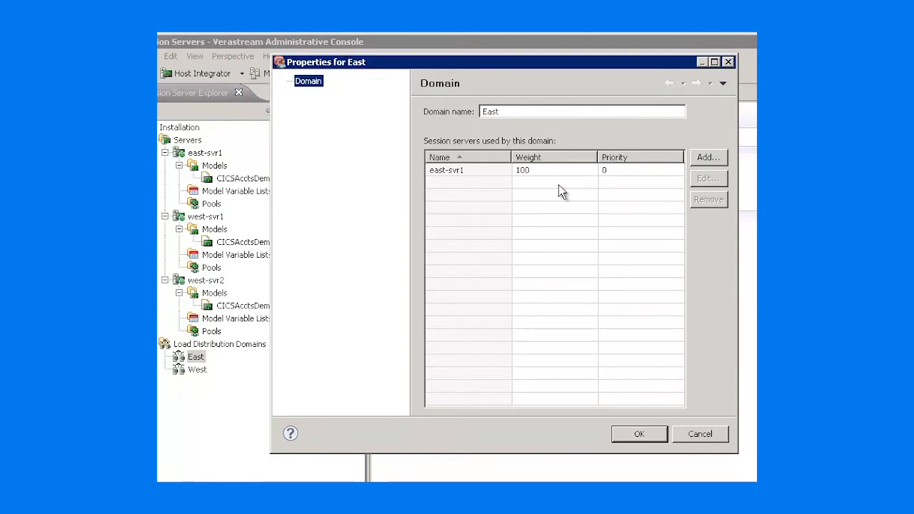
# - Add session server west-svr1 to the East domain with weight 50 and priority 1
pyautogui.click(712, 158)
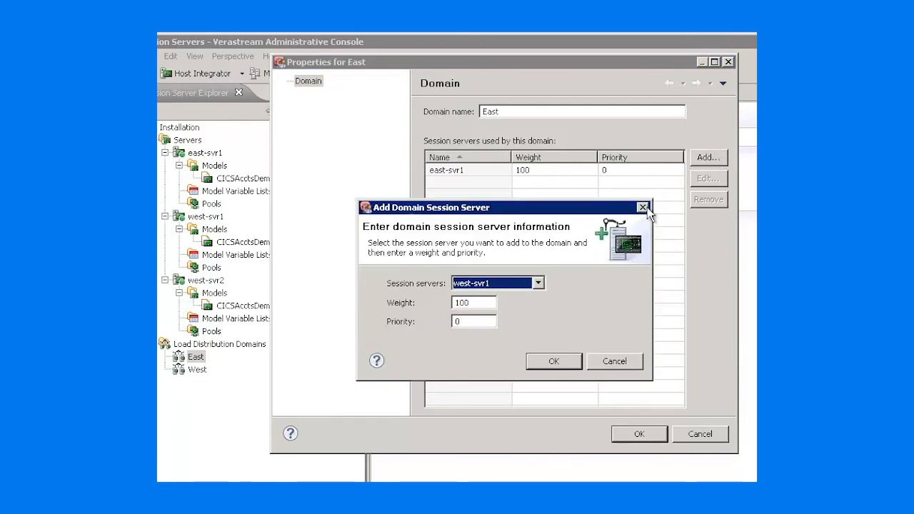
pyautogui.doubleClick(454, 321)
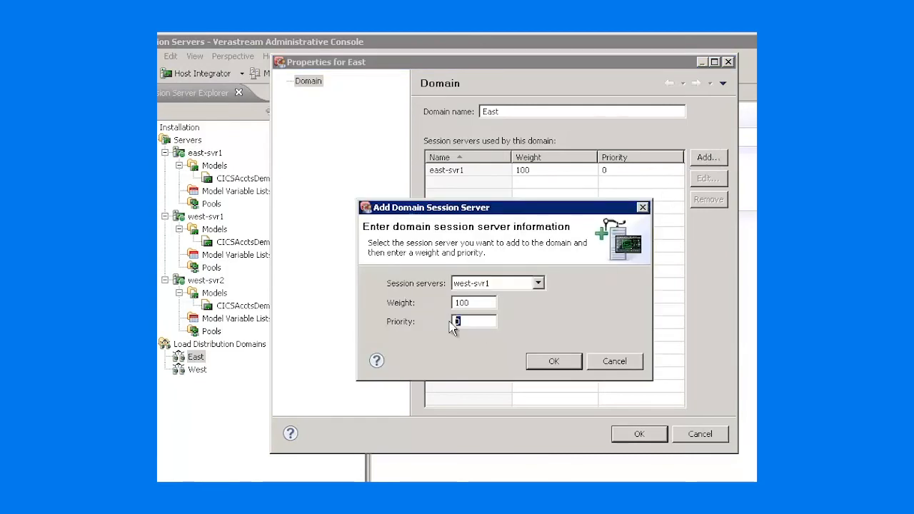
pyautogui.write('1')
pyautogui.moveTo(470, 302); pyautogui.dragTo(441, 303)
pyautogui.write('50')
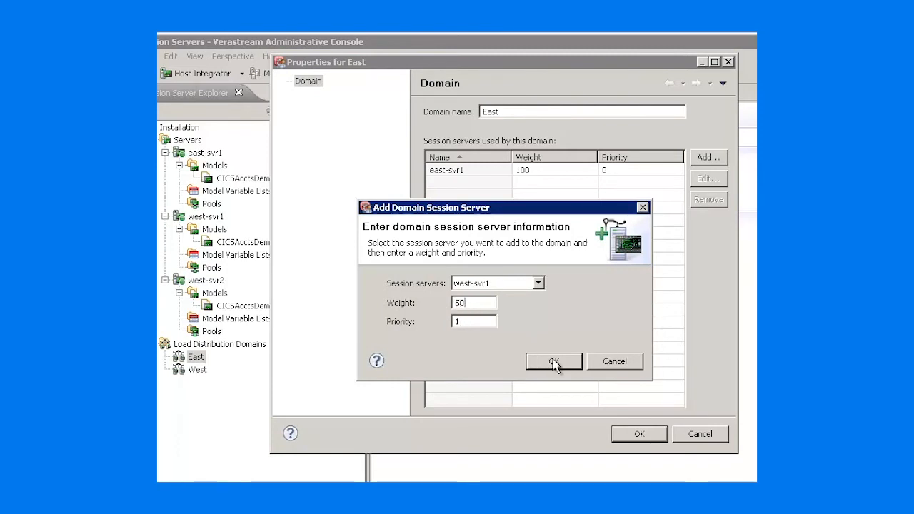
pyautogui.click(555, 362)
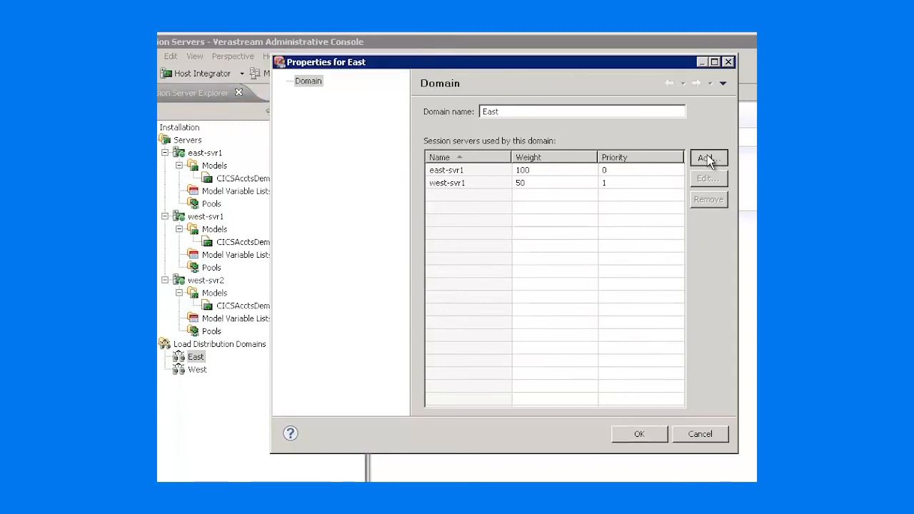
# - Add session server west-svr2 to the East domain with weight 50 and priority 1, and save the domain's properties
pyautogui.click(706, 158)
pyautogui.doubleClick(469, 321)
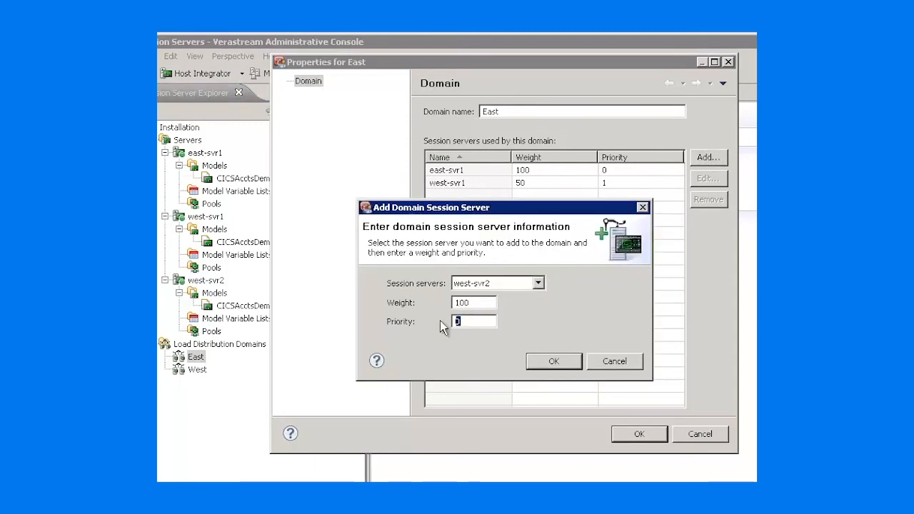
pyautogui.write('1')
pyautogui.moveTo(477, 302); pyautogui.dragTo(430, 299)
pyautogui.write('50')
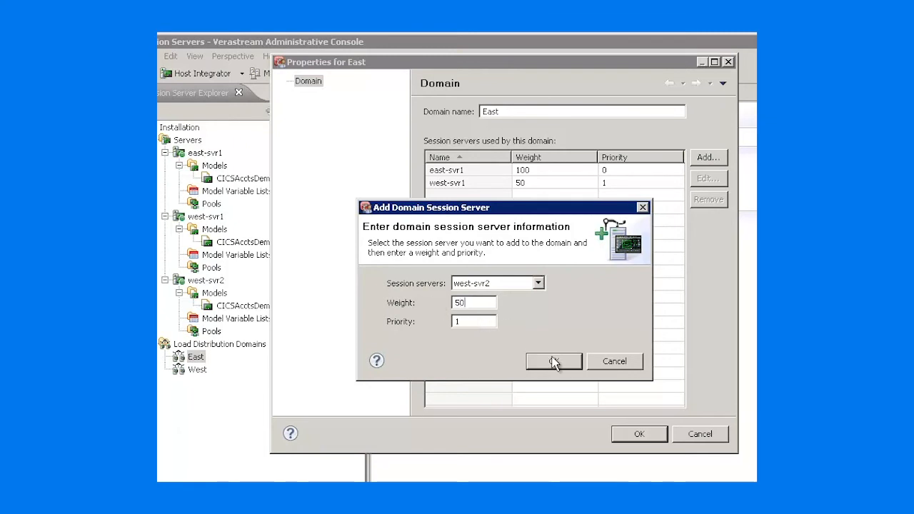
pyautogui.click(554, 361)
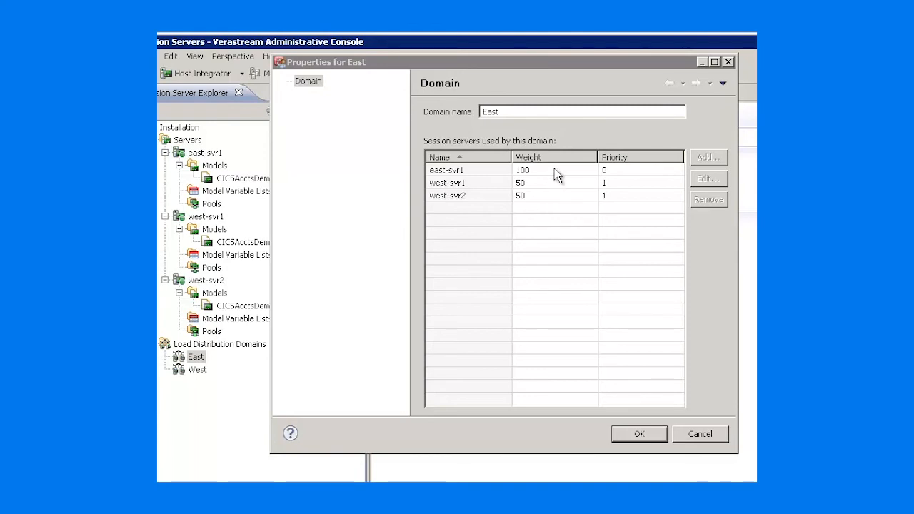
pyautogui.click(639, 434)
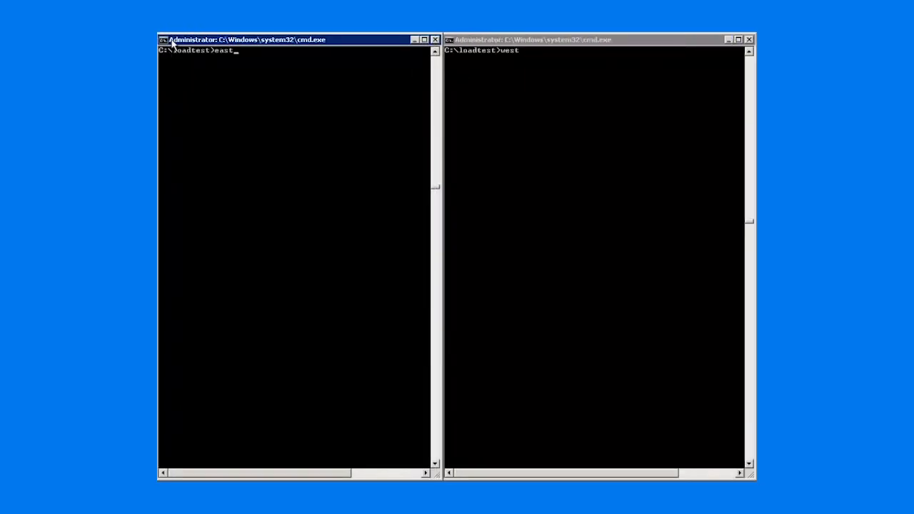
# - In the two command prompt windows, run the east and west load tests from C:\loadtest
pyautogui.press('Return')
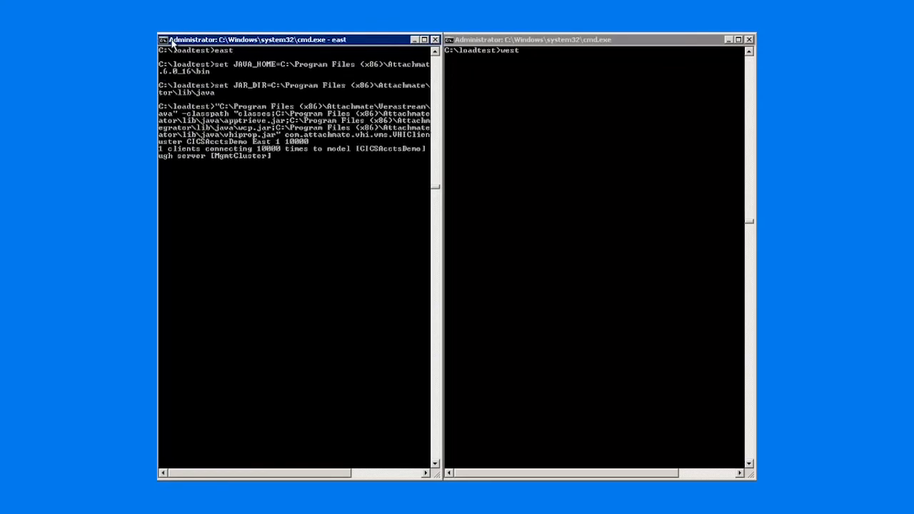
pyautogui.click(670, 45)
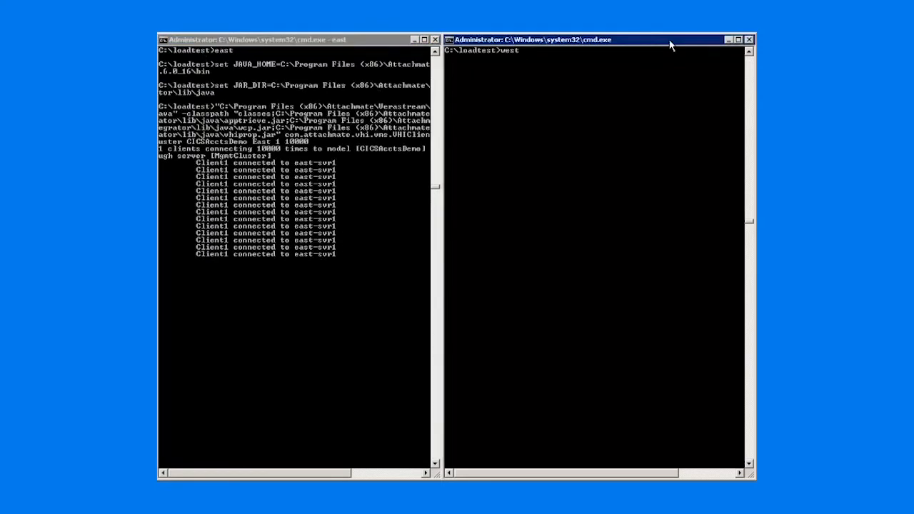
pyautogui.press('Return')
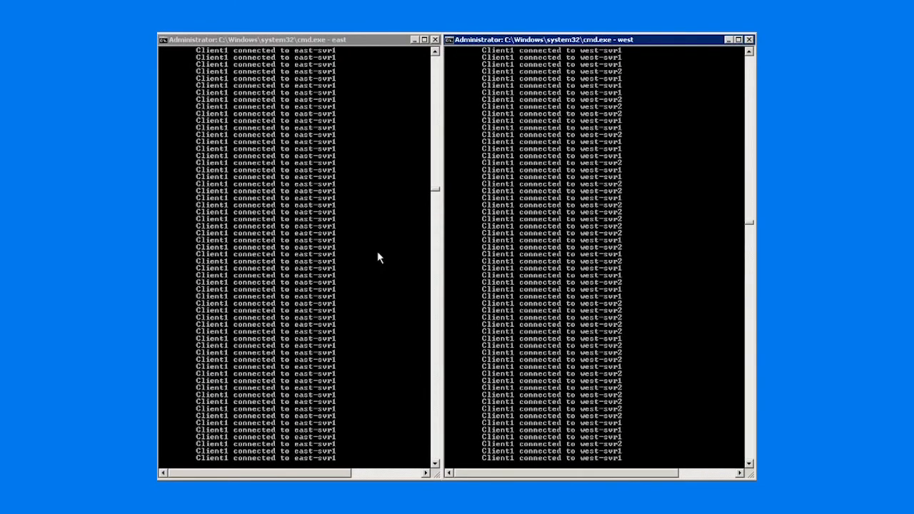
pyautogui.click(250, 505)
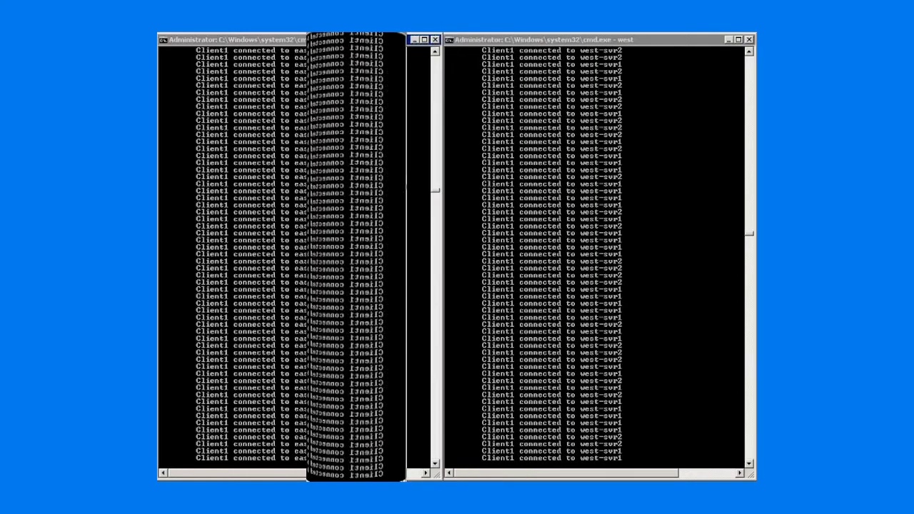
pyautogui.click(386, 300)
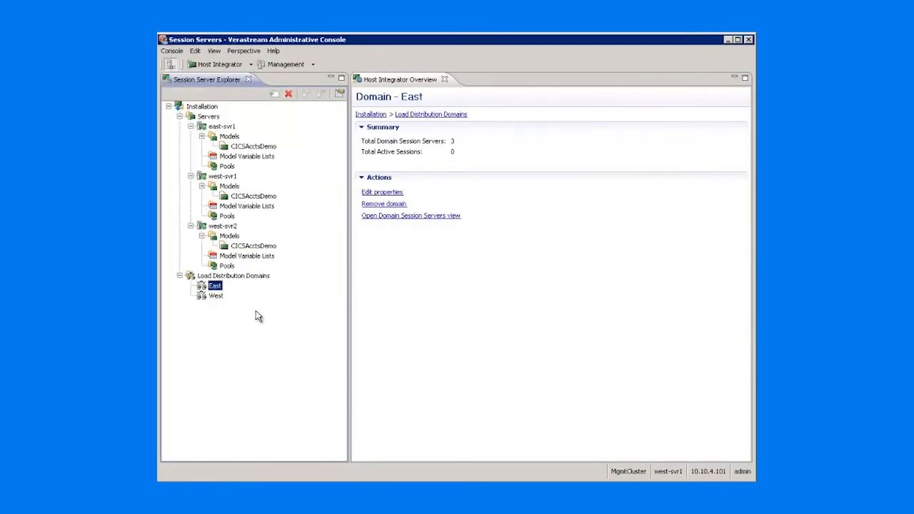
# - Add session server east-svr1 to the West domain with weight 100 and priority 1, and save the domain's properties
pyautogui.click(217, 296)
pyautogui.rightClick(220, 300)
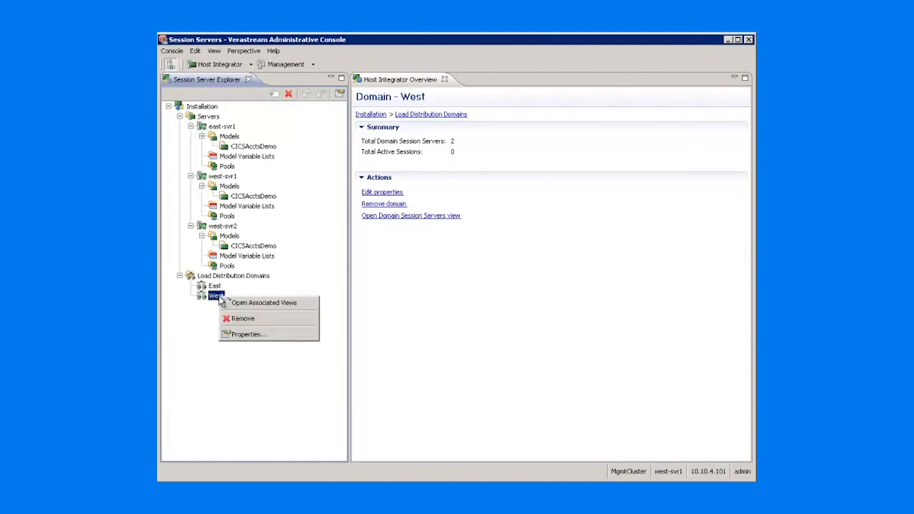
pyautogui.click(247, 333)
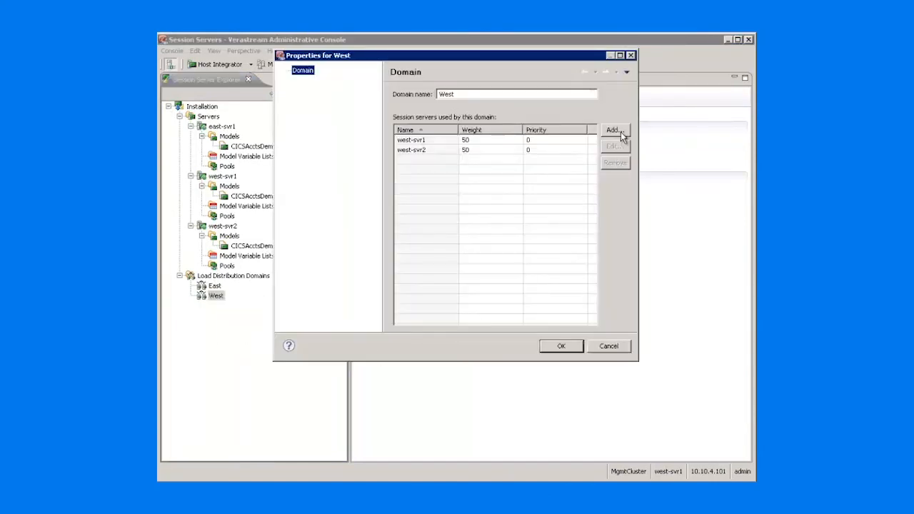
pyautogui.click(618, 131)
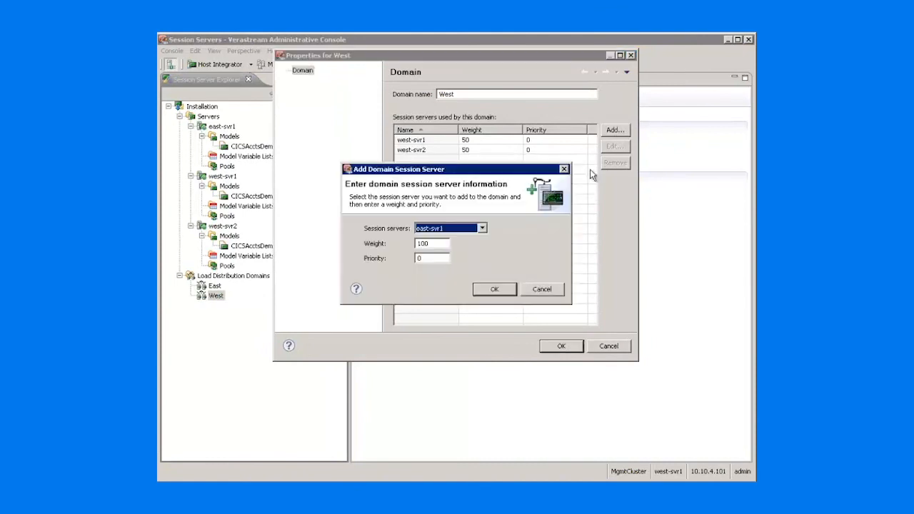
pyautogui.click(436, 258)
pyautogui.press('BackSpace')
pyautogui.write('1')
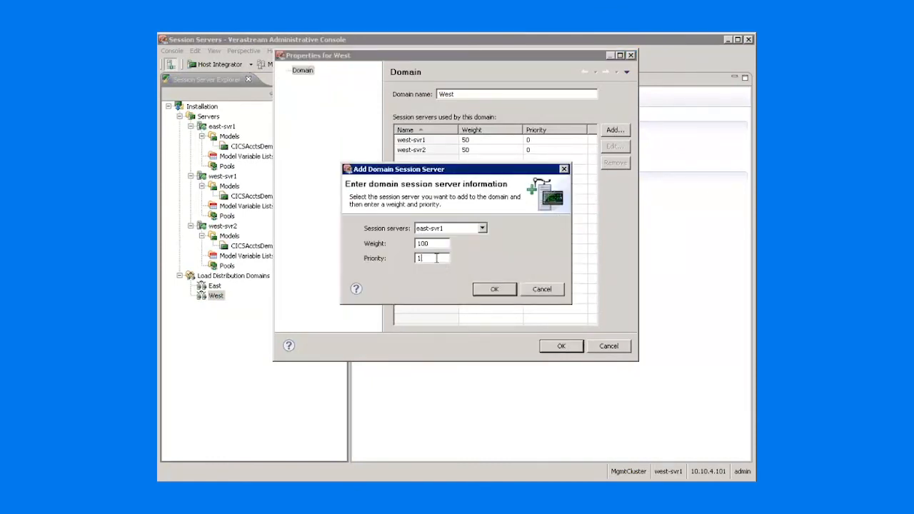
pyautogui.click(493, 290)
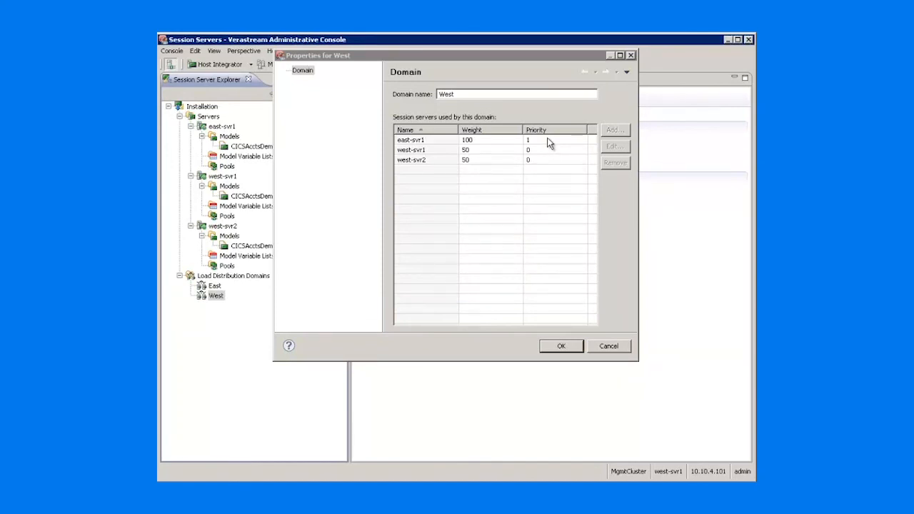
pyautogui.click(497, 140)
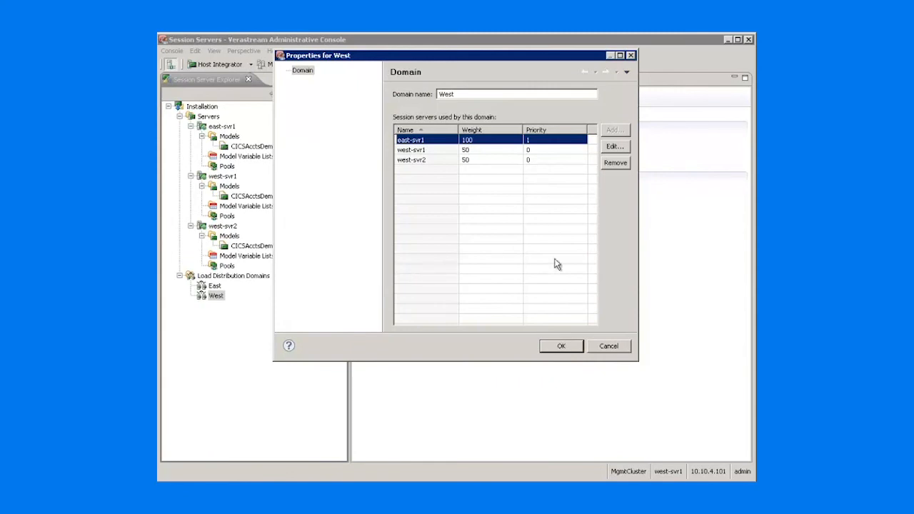
pyautogui.click(561, 347)
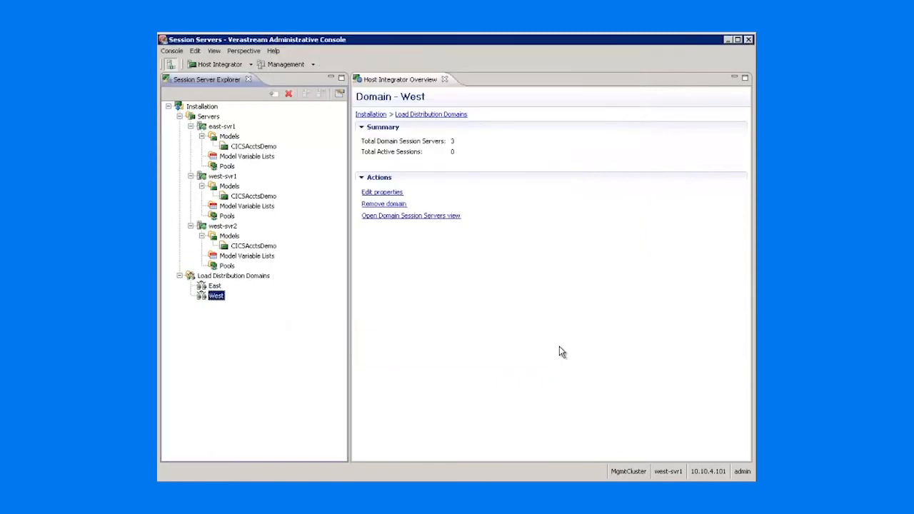